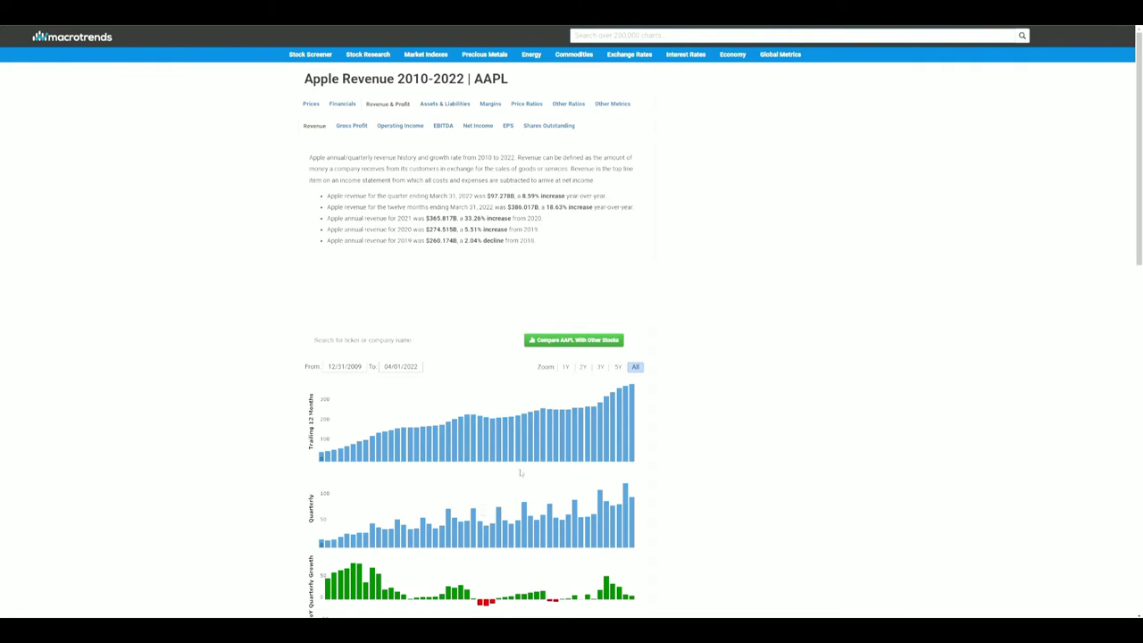
Scroll through Apple's revenue growth charts on Macrotrends.
scroll(714, 393, down, 1)
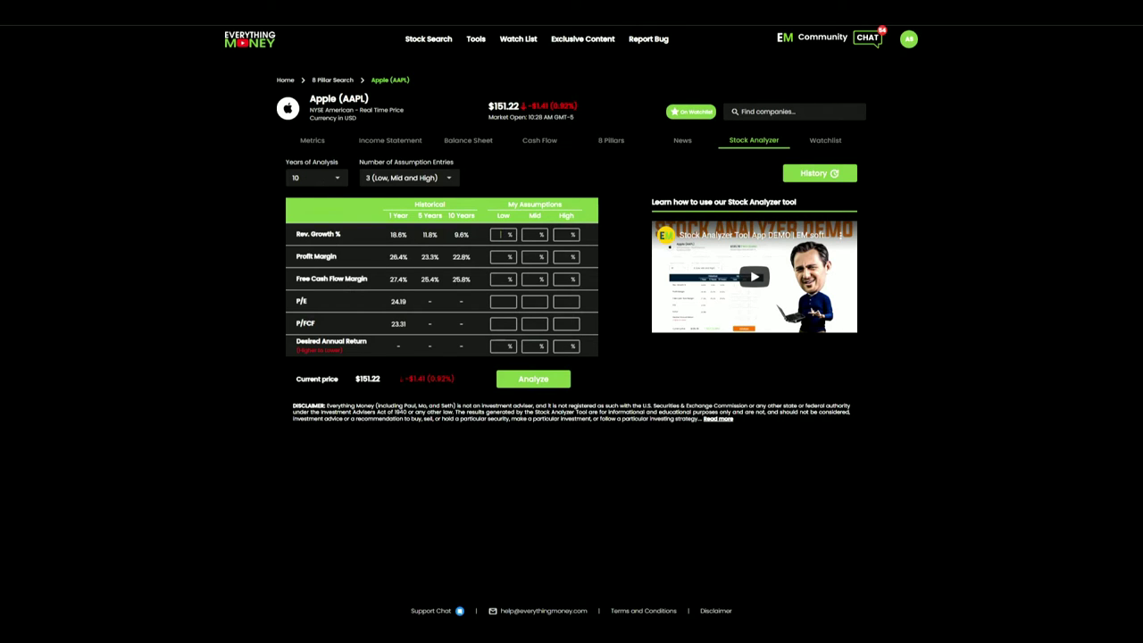
Enter Apple's revenue growth assumptions: 5% low, 7.5% mid and 10% high.
click(500, 236)
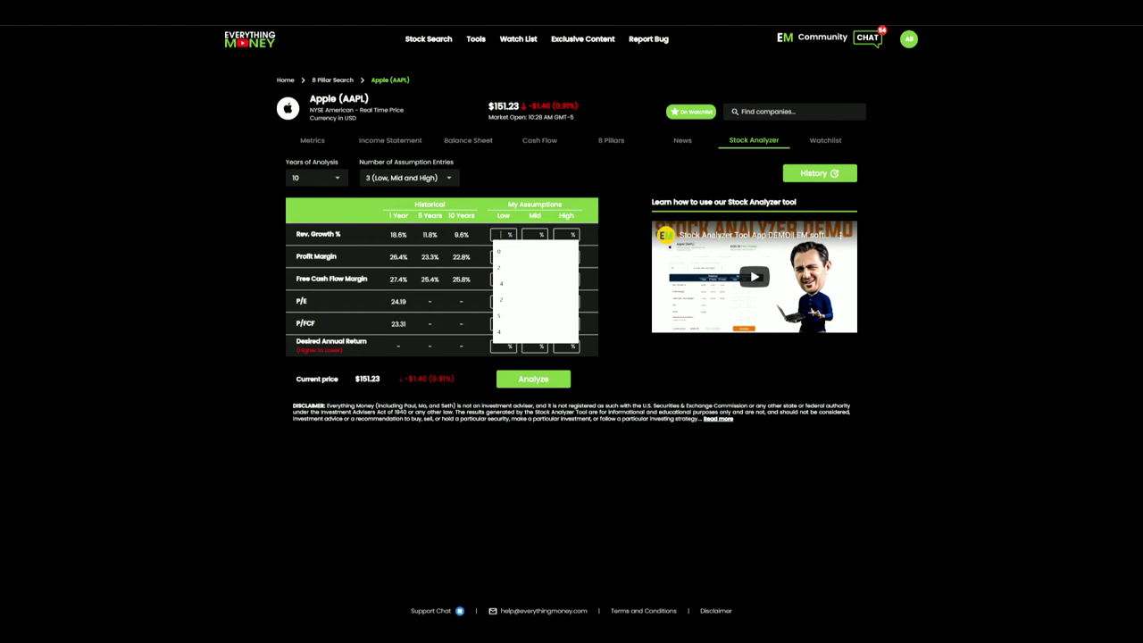
text(5)
key(Tab)
text(7)
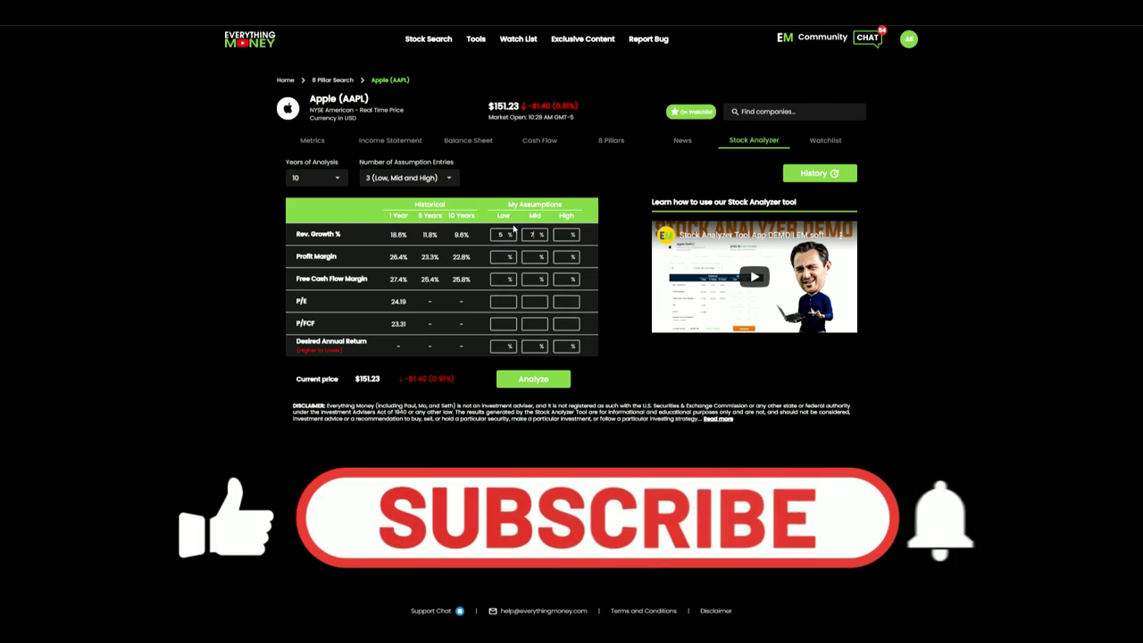
text(.5)
key(Tab)
text(10)
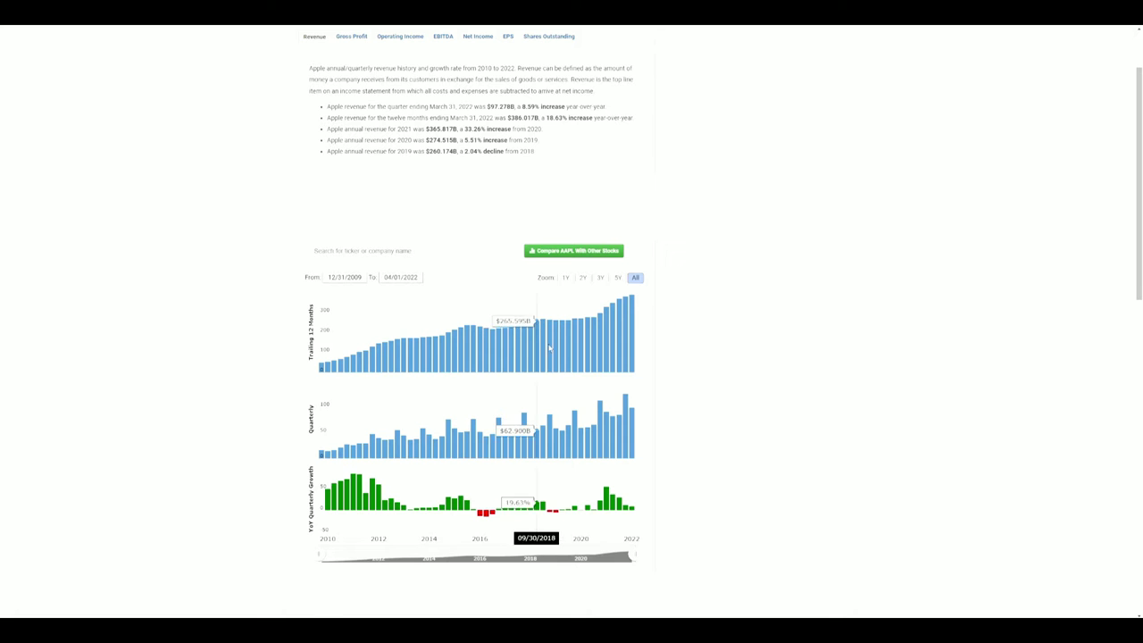
scroll(65, 57, up, 2)
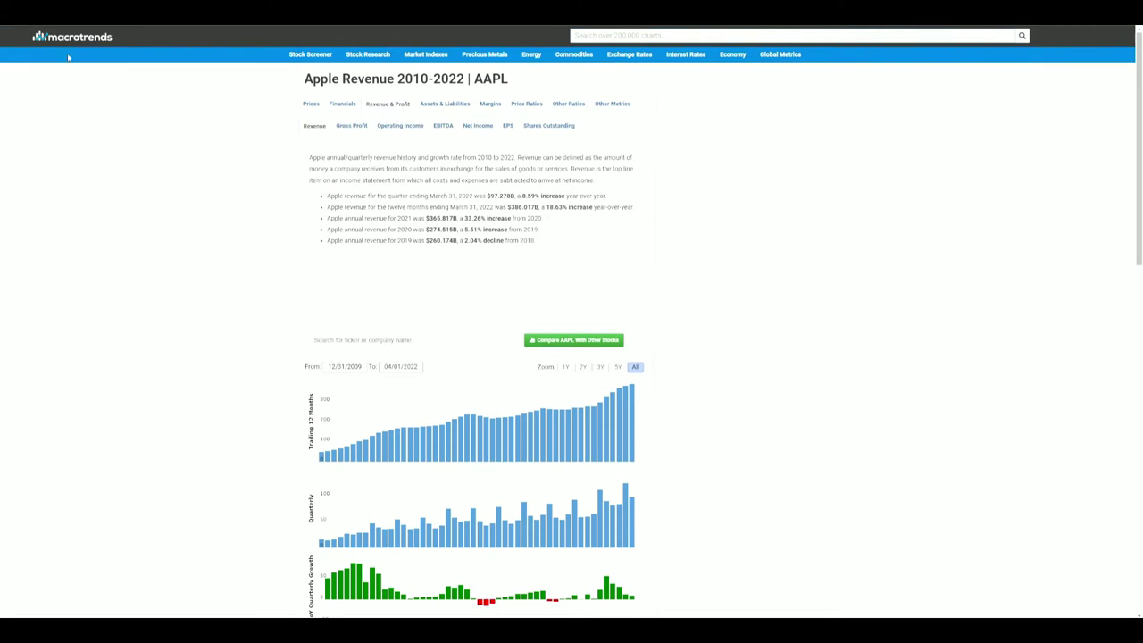
Show Apple's gross, operating and net margin charts on the Macrotrends Margins page.
click(491, 104)
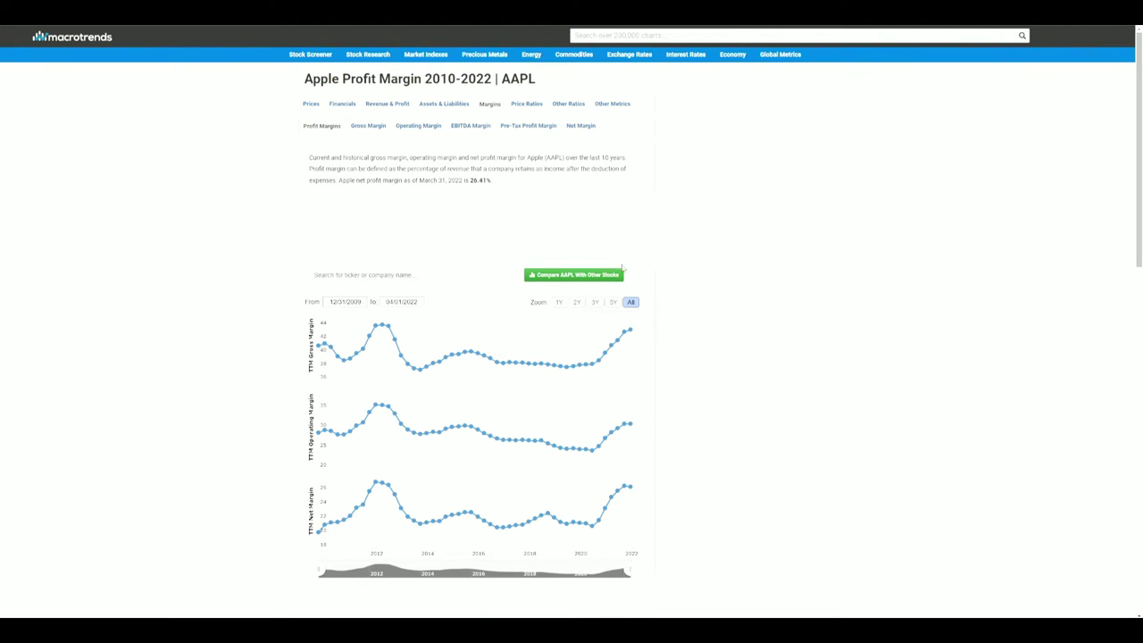
scroll(544, 384, down, 1)
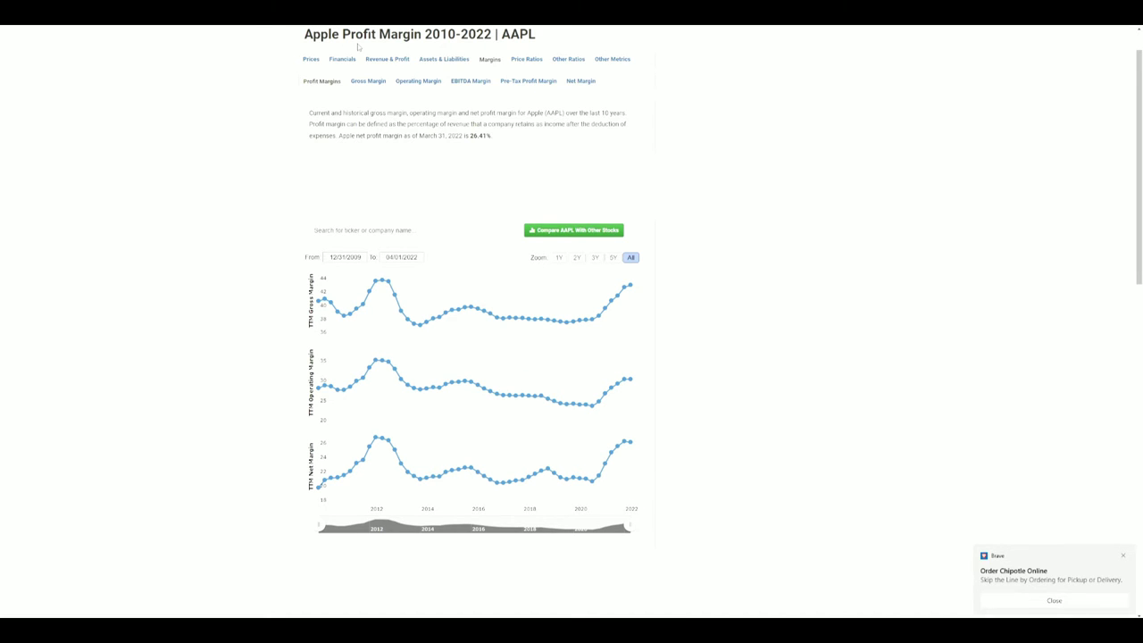
Enter Apple's profit margin assumptions of 20%, 21.5% and 23% in Stock Analyzer.
key(ctrl+Tab)
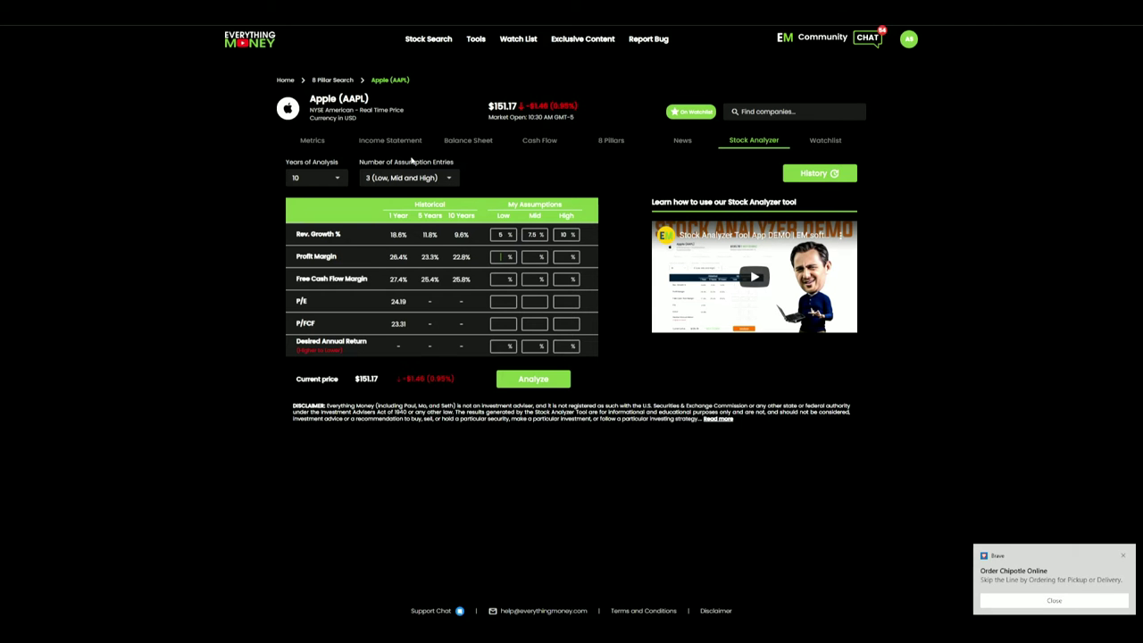
text(20)
key(Tab)
text(22)
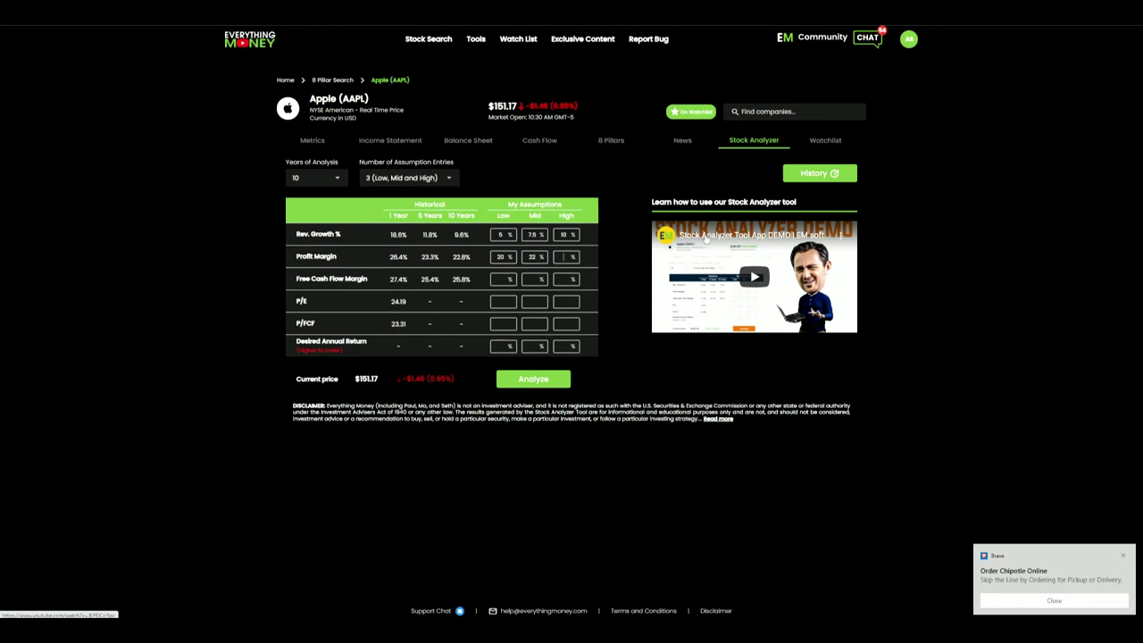
key(Tab)
text(24)
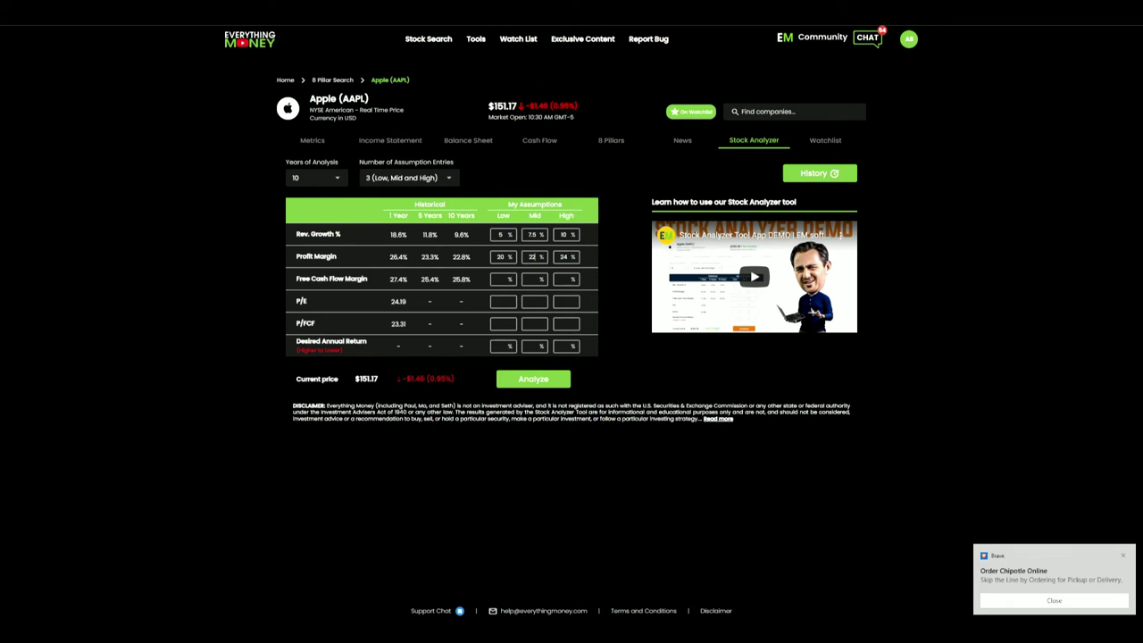
text(21.5)
key(Tab)
text(23)
Enter free cash flow margin assumptions of 22%, 23.5% and 25%.
text(22)
click(546, 278)
text(23.525)
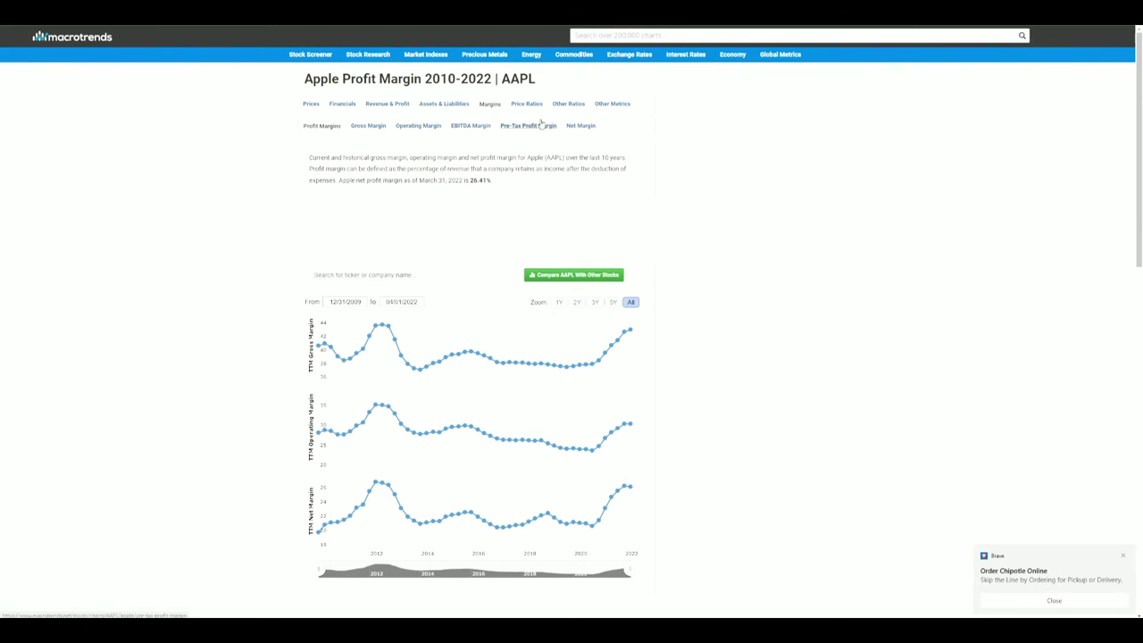
Review Apple's historical PE ratio charts on the Macrotrends Price Ratios page.
click(526, 103)
scroll(724, 342, down, 3)
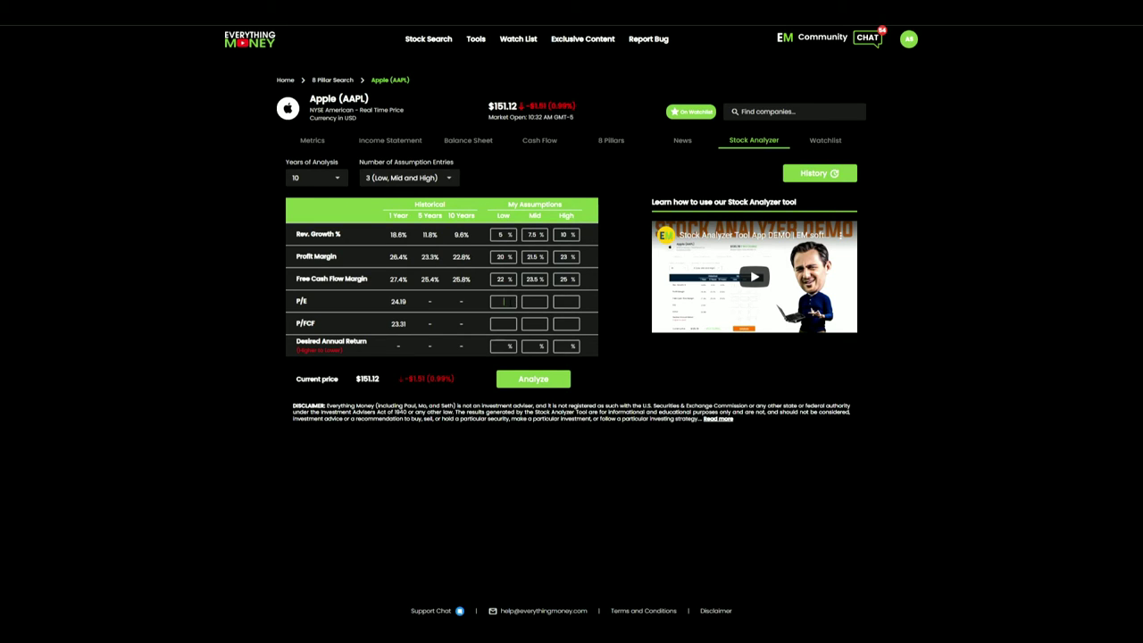
Fill the P/E row with 16 low, 18 mid and 20 high.
text(4)
text(16)
text(16)
key(Tab)
text(18)
key(Tab)
text(20)
Enter P/FCF multiples of 16, 18 and 20 and a 15% desired annual return for each case.
click(503, 323)
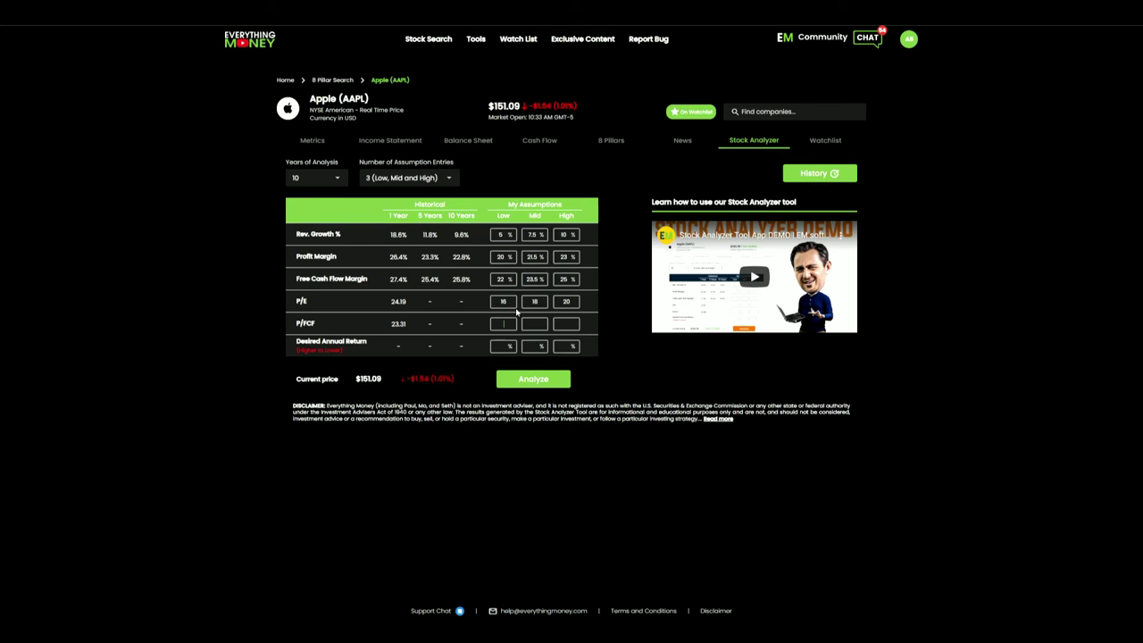
text(16)
text(20)
text(15)
key(Tab)
text(15)
click(564, 345)
Run the valuation to get Apple's low, mid and high earnings-multiple and DCF values.
click(544, 380)
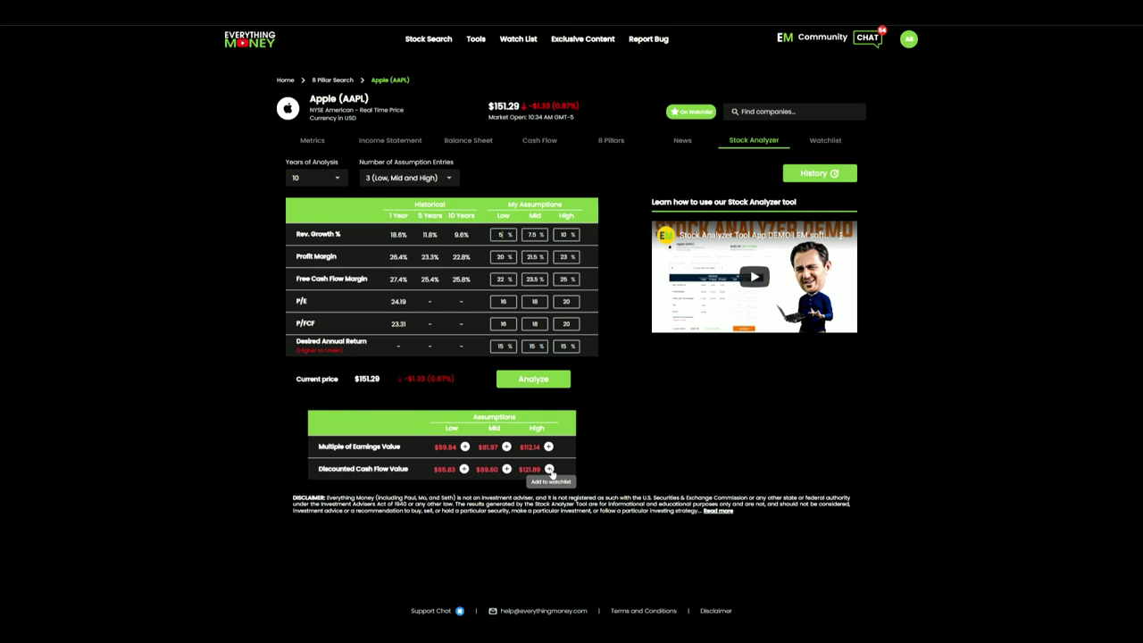
Save a below-price alert for Apple at the mid DCF value of $89.6.
click(549, 470)
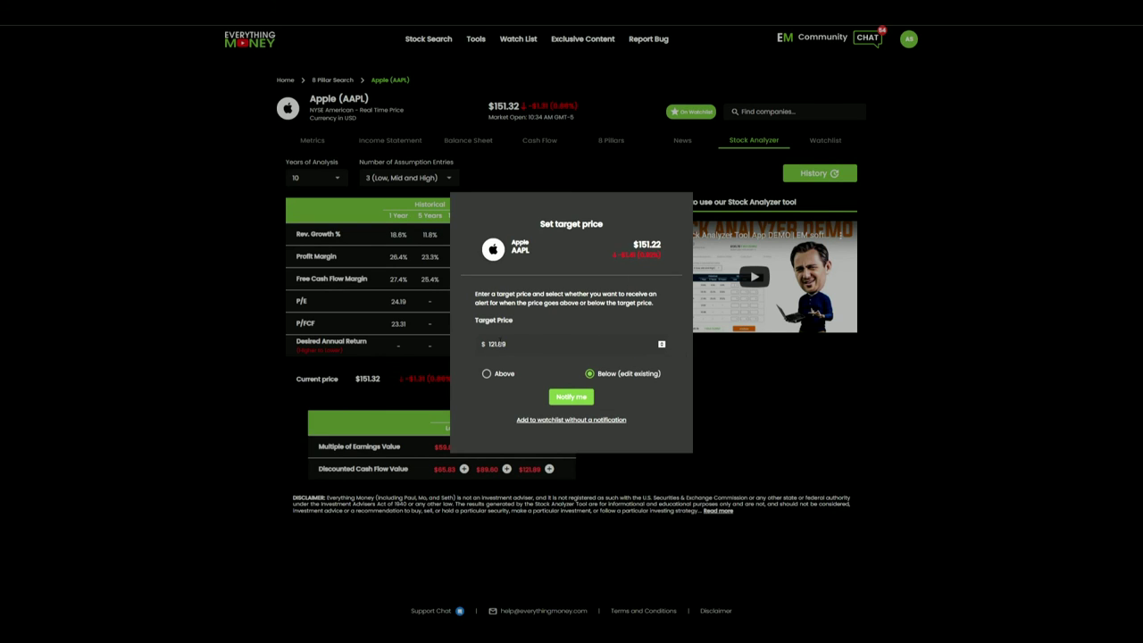
key(Return)
click(770, 401)
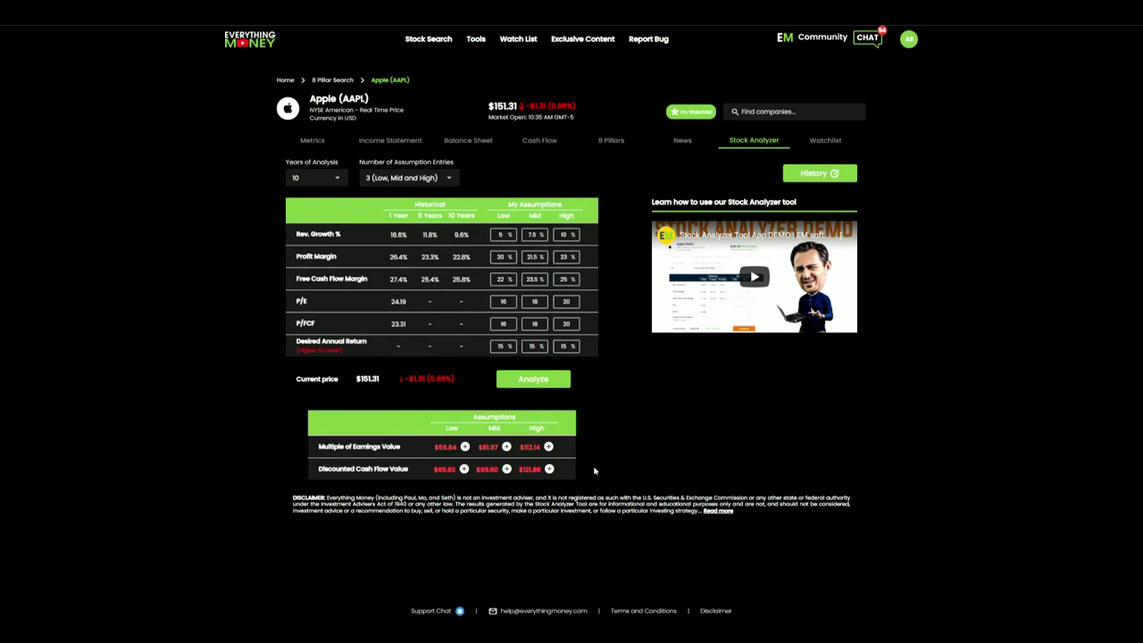
click(506, 468)
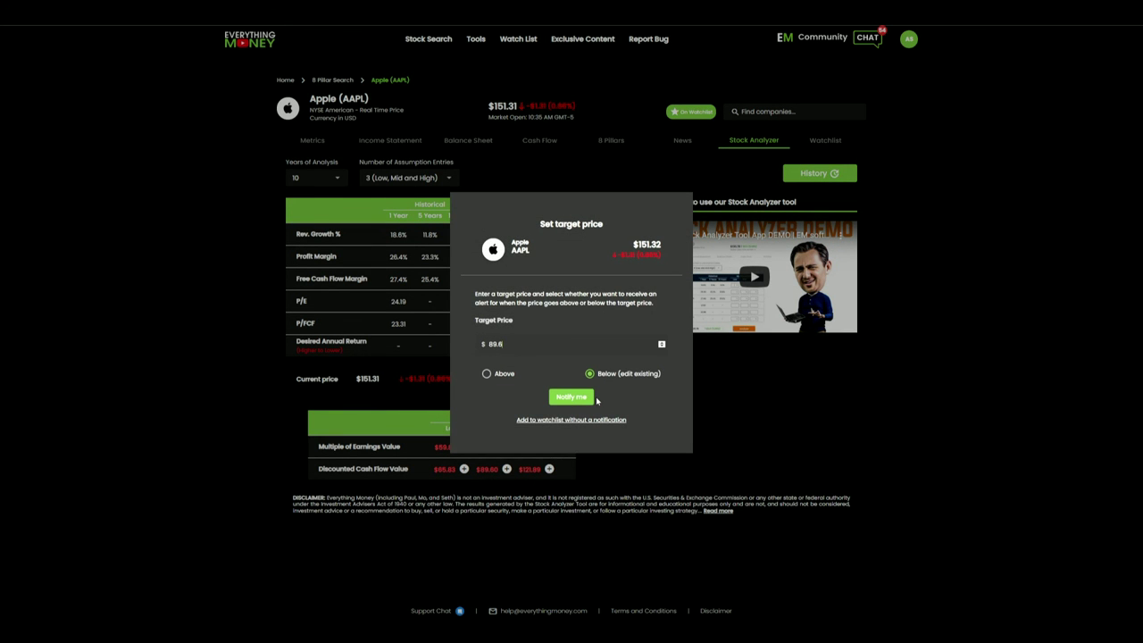
click(562, 397)
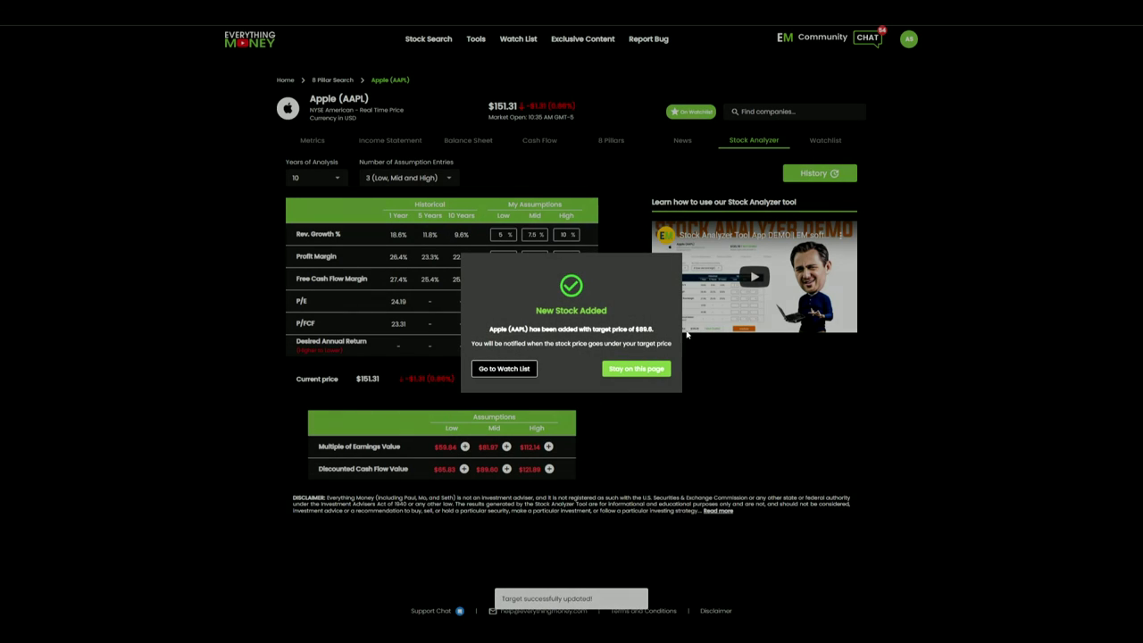
Go to the watch list and scroll through the company cards to Apple's.
click(506, 369)
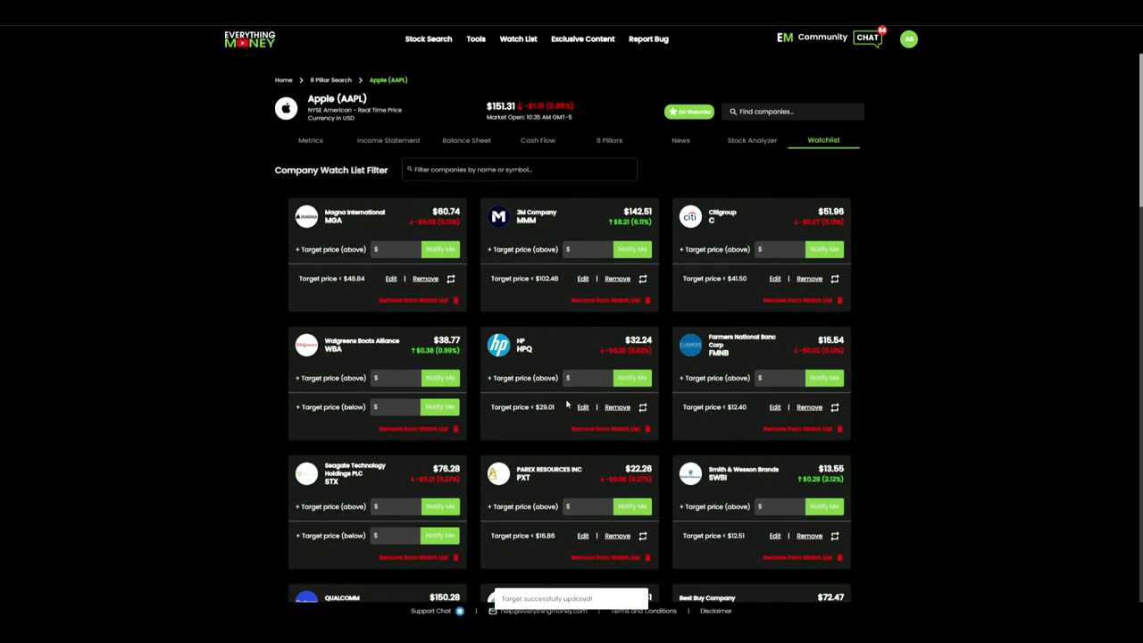
scroll(671, 366, down, 15)
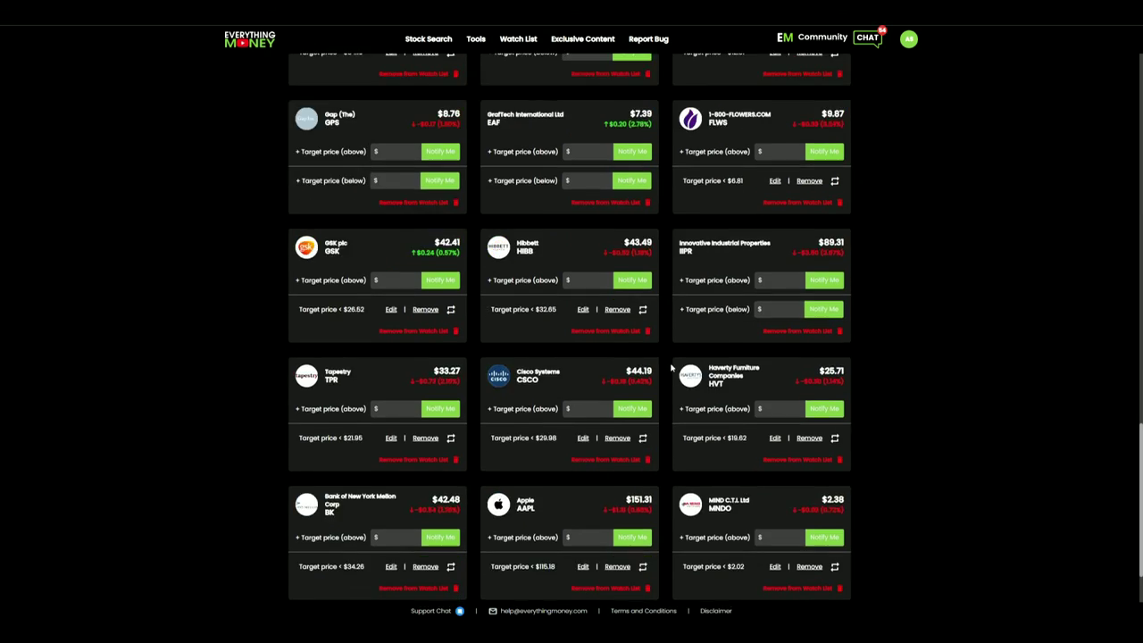
scroll(672, 366, down, 1)
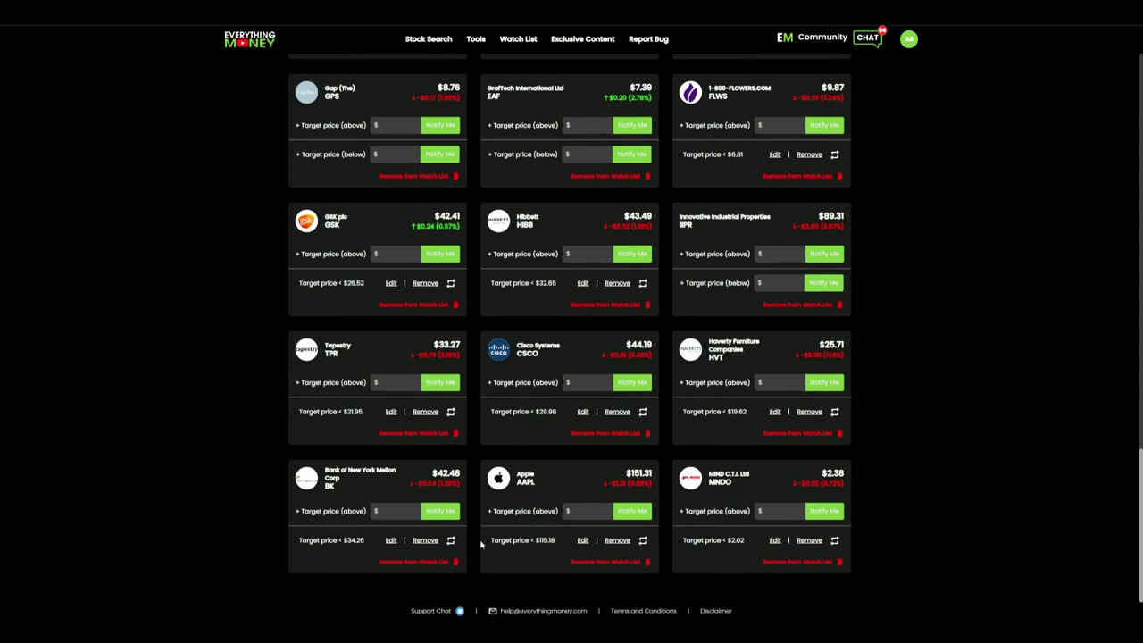
mouse_move(513, 540)
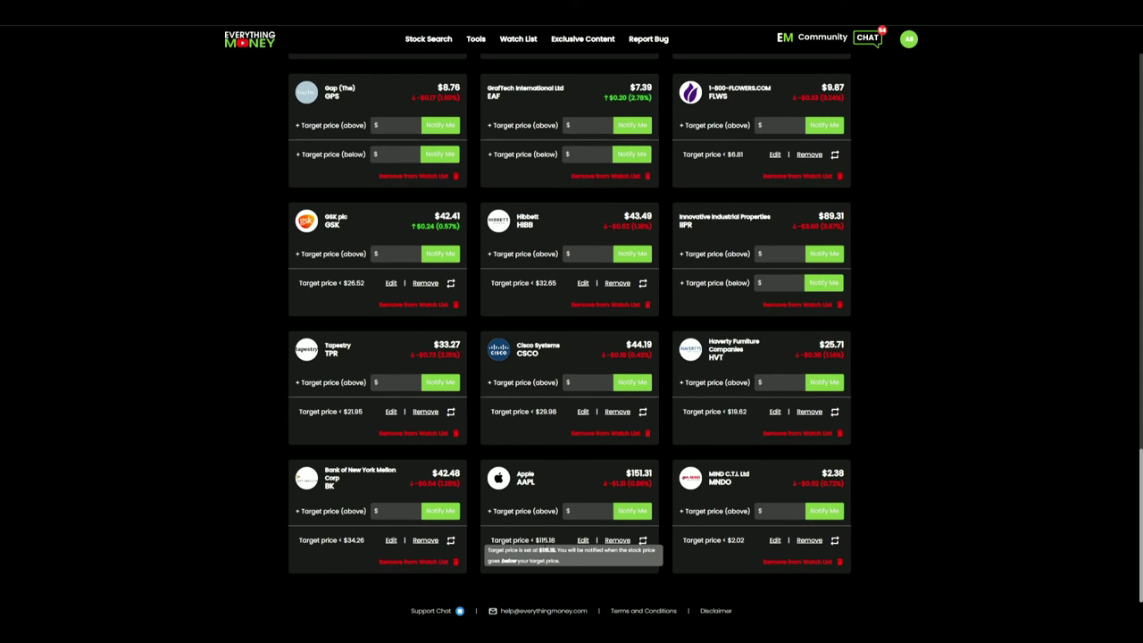
scroll(651, 429, up, 10)
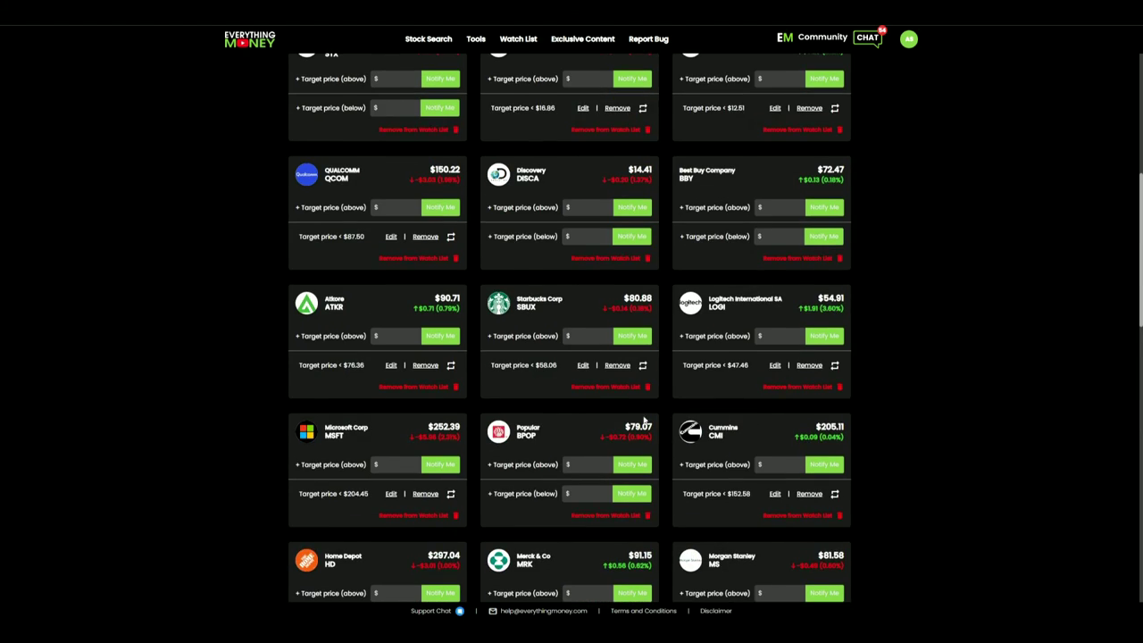
scroll(652, 431, down, 10)
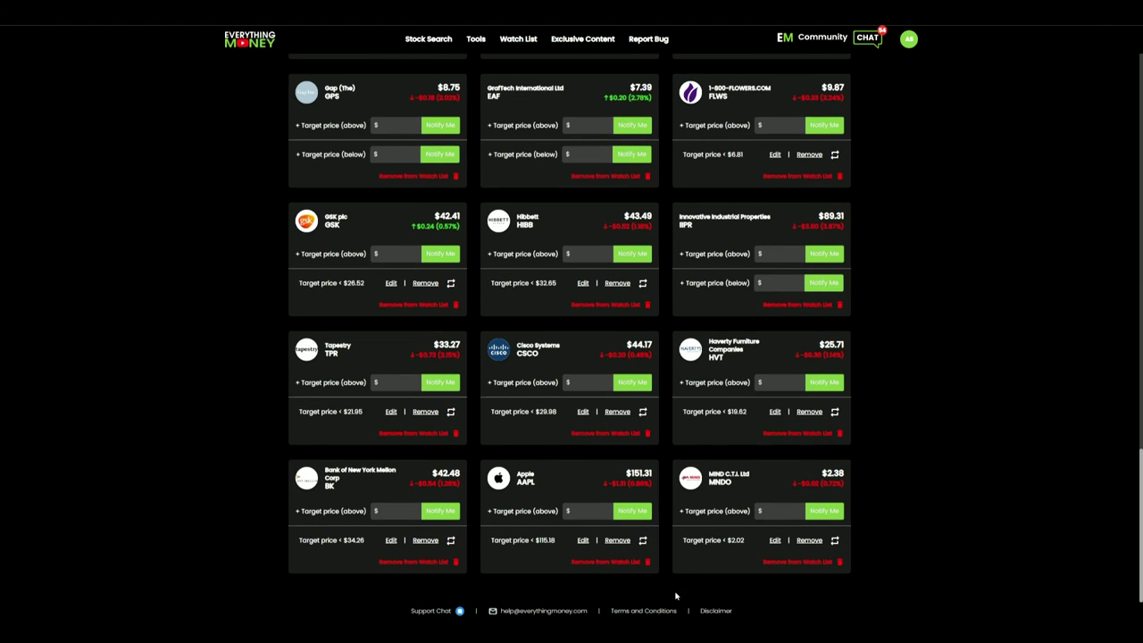
scroll(546, 473, up, 15)
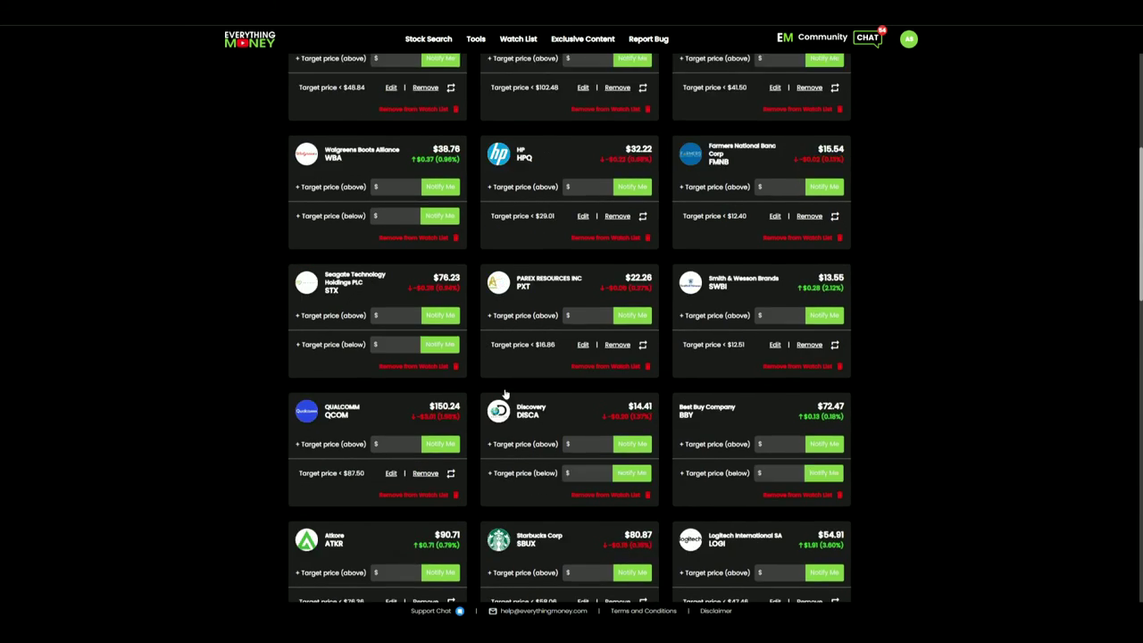
scroll(504, 393, up, 2)
Show Apple's Metrics tab with the one-year price chart, $2.47T market cap and 24.20 P/E.
click(313, 143)
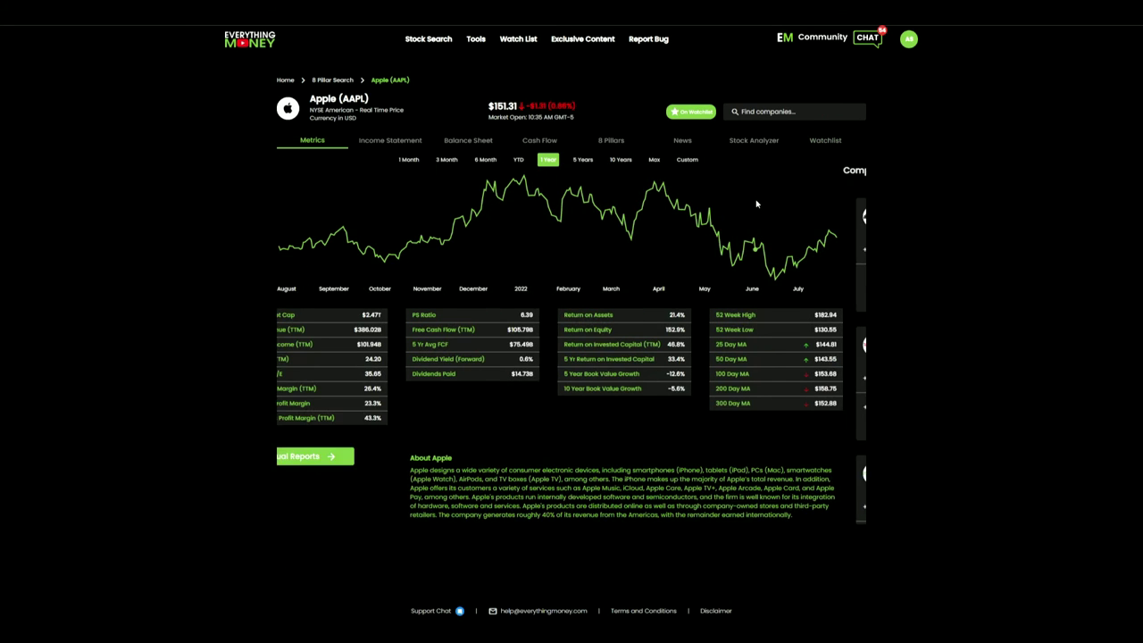
mouse_move(756, 204)
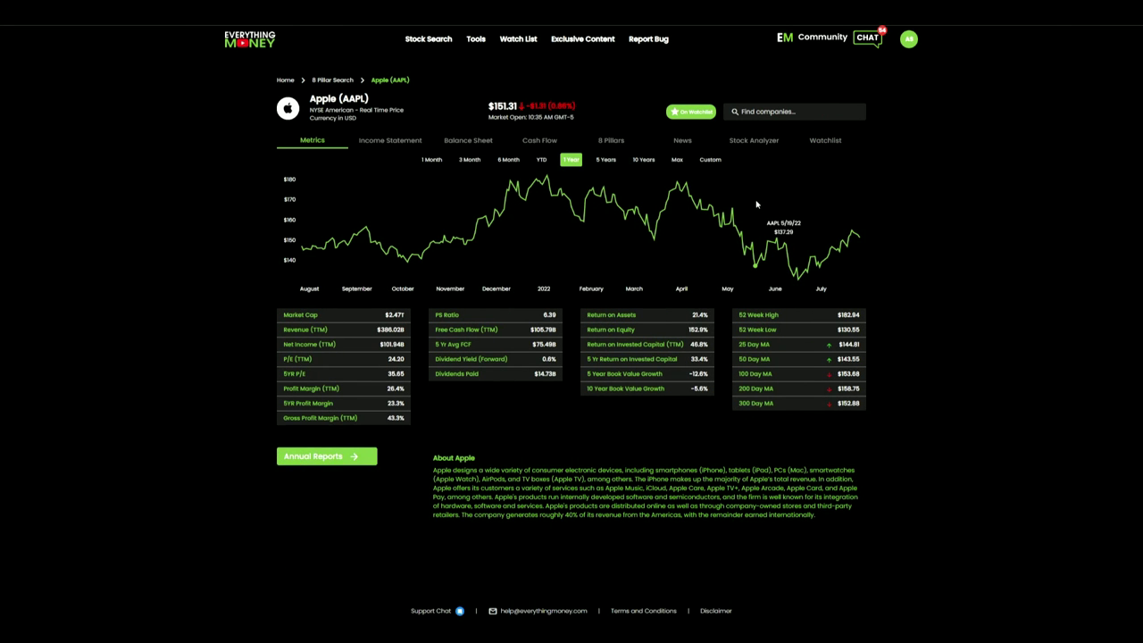